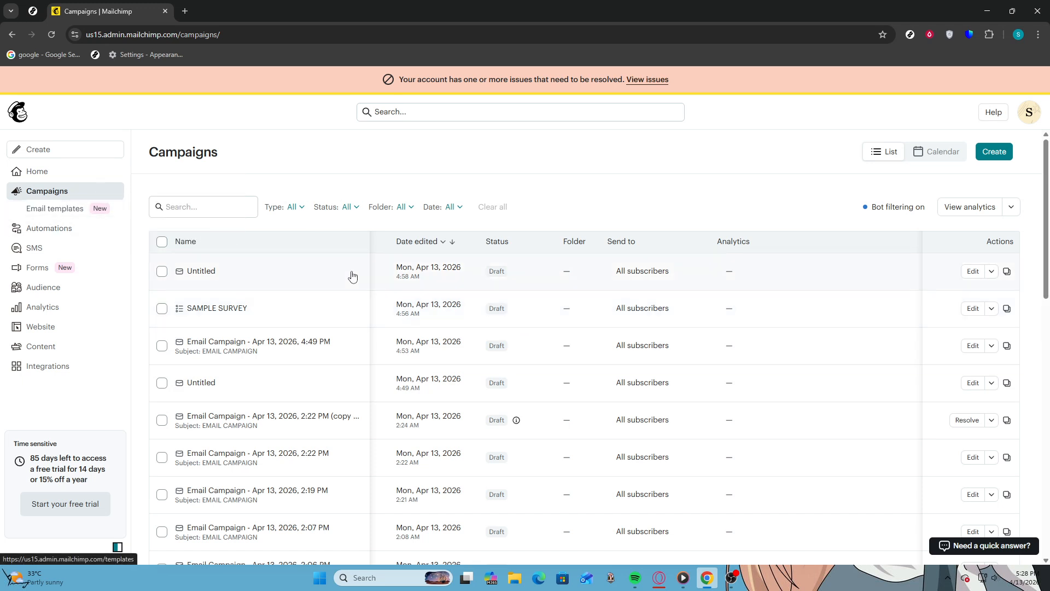
Step: Open the most recently edited Untitled draft campaign for editing and dismiss the template chooser
{"action": "left_click", "coordinate": [439, 280]}
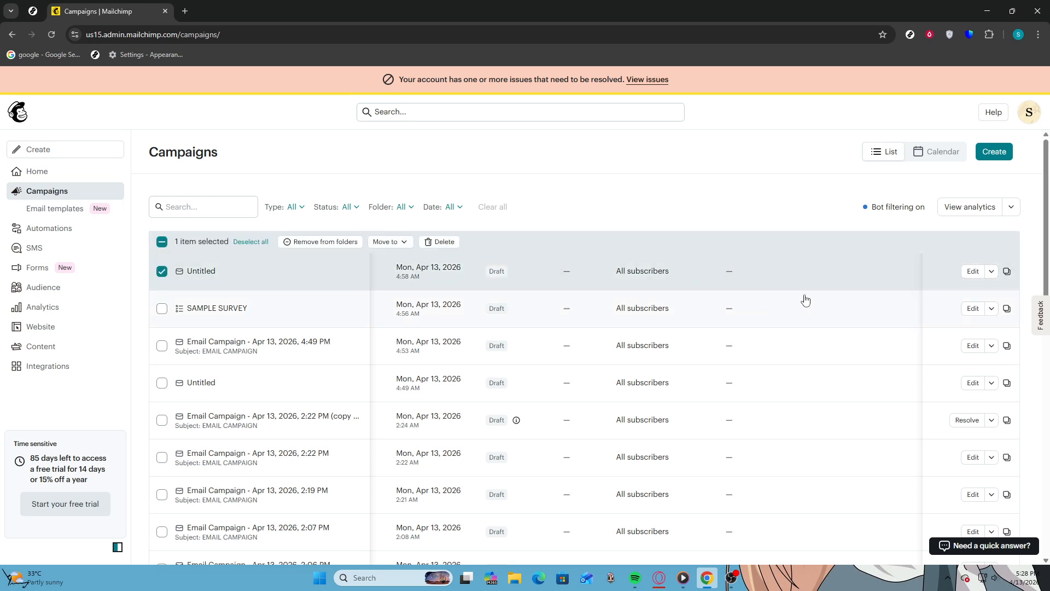
{"action": "left_click", "coordinate": [972, 271]}
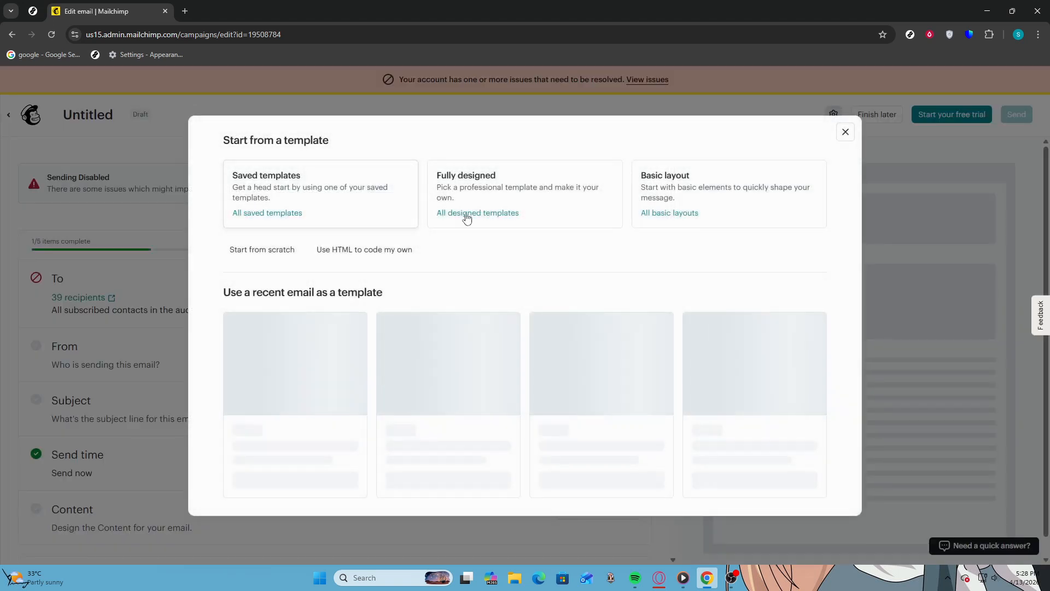
{"action": "left_click", "coordinate": [845, 129]}
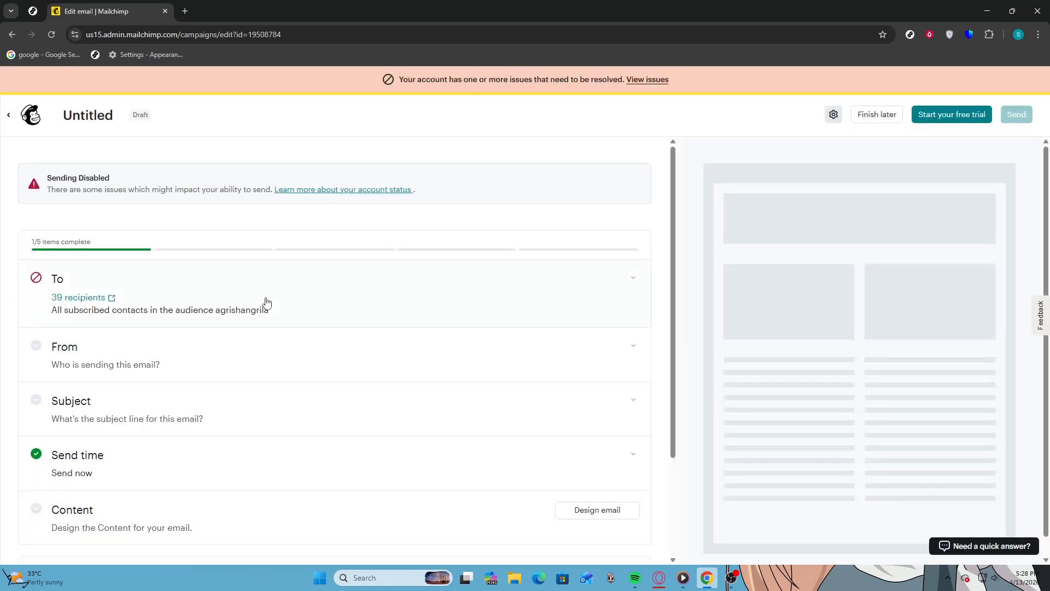
Step: Set the email's recipients to All email subscribers of the current audience and save the To section
{"action": "left_click", "coordinate": [171, 308]}
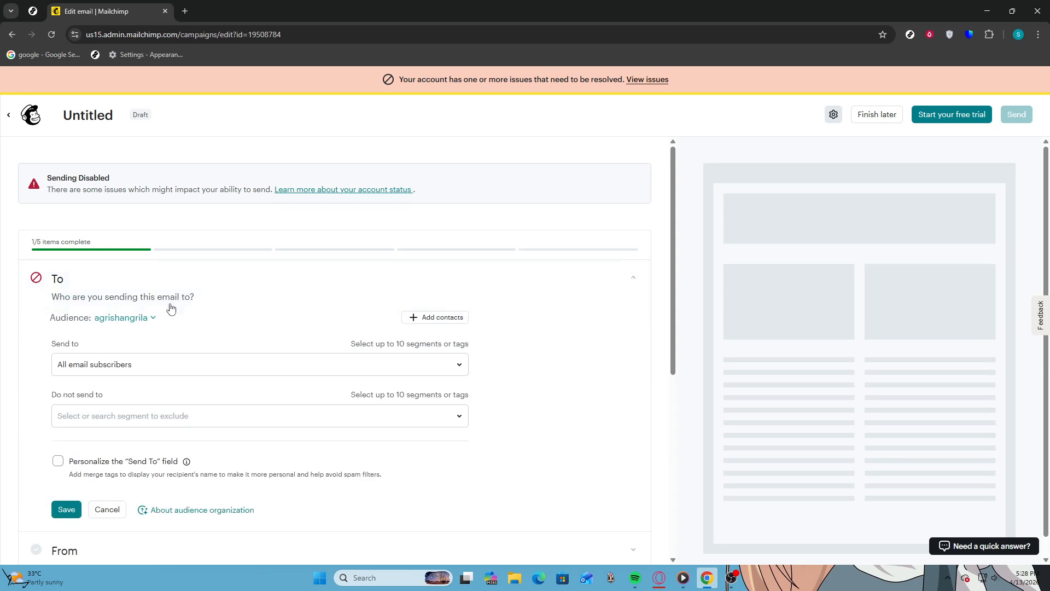
{"action": "left_click", "coordinate": [323, 371]}
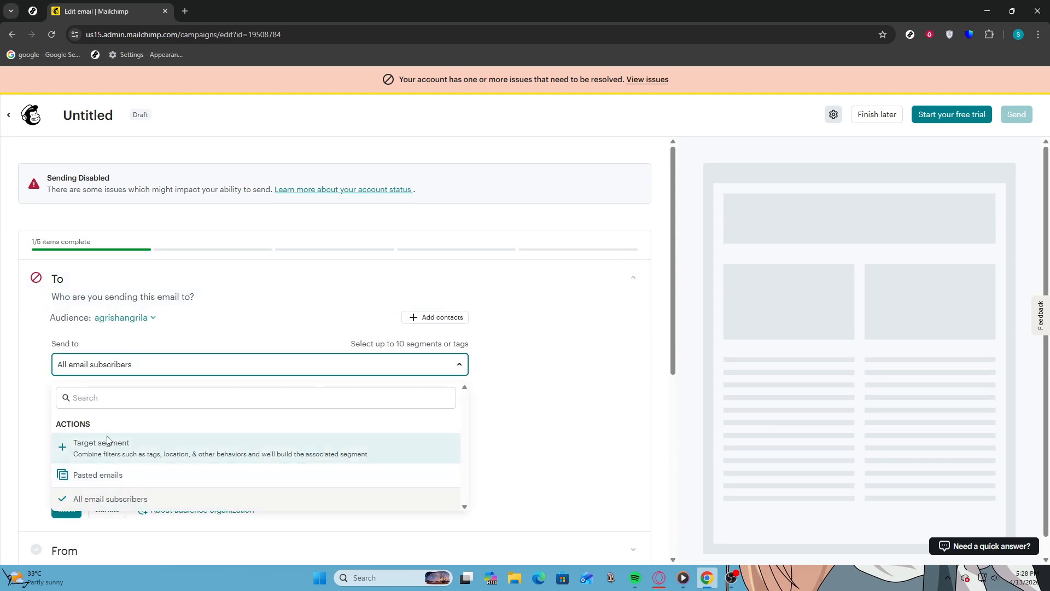
{"action": "left_click", "coordinate": [121, 502]}
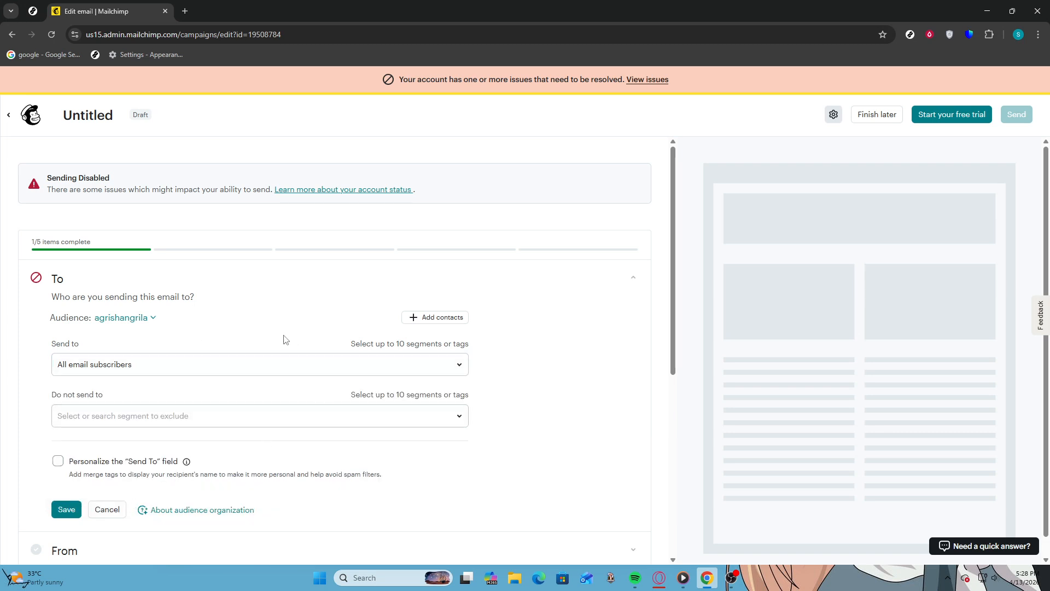
{"action": "left_click", "coordinate": [66, 509]}
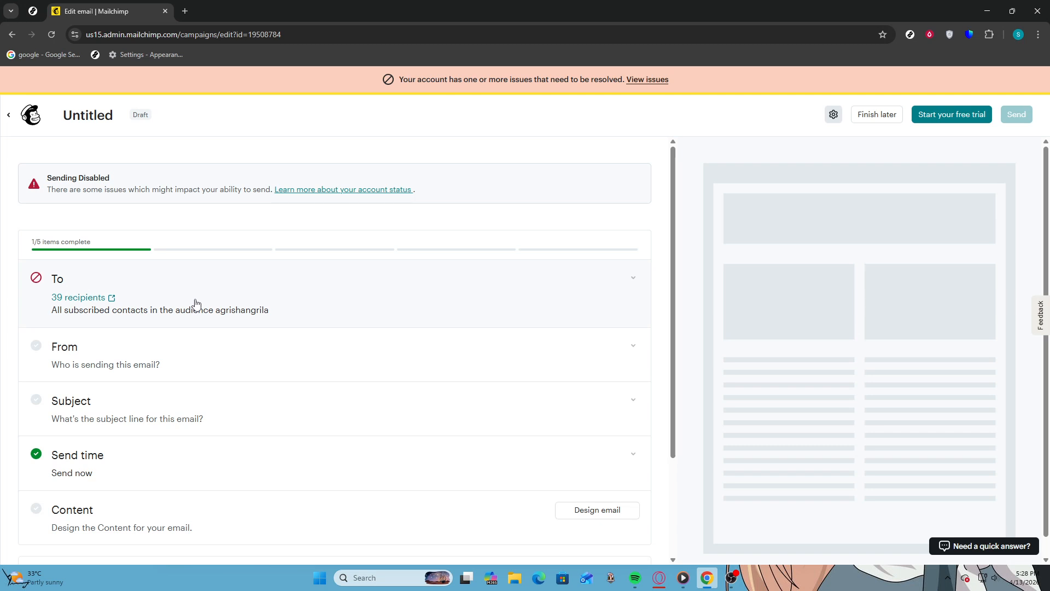
Step: Review the sender's name and email address in the From section and save them as the email's sender
{"action": "left_click", "coordinate": [199, 357]}
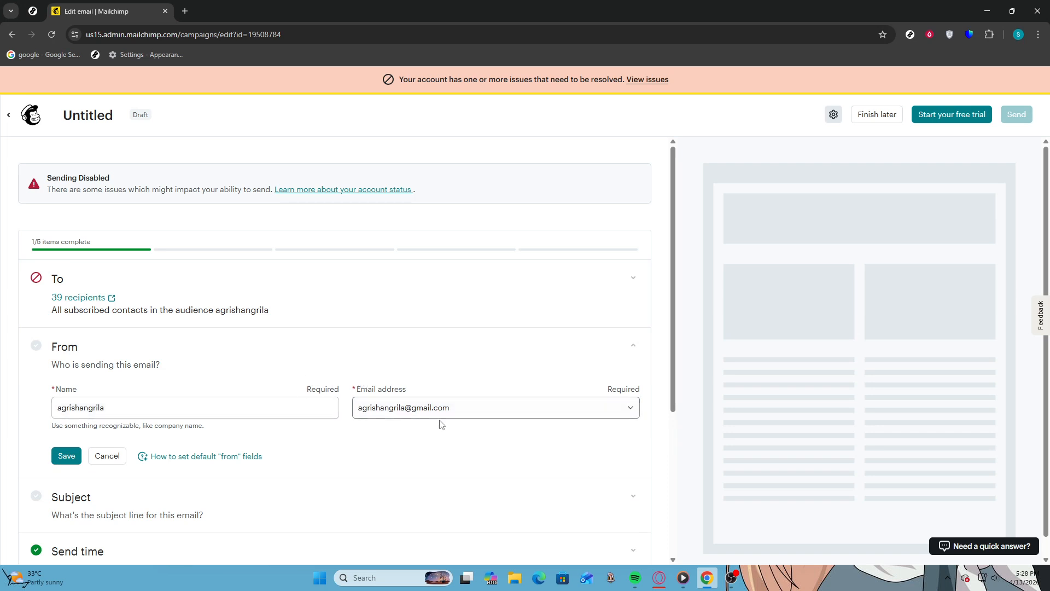
{"action": "left_click", "coordinate": [464, 408]}
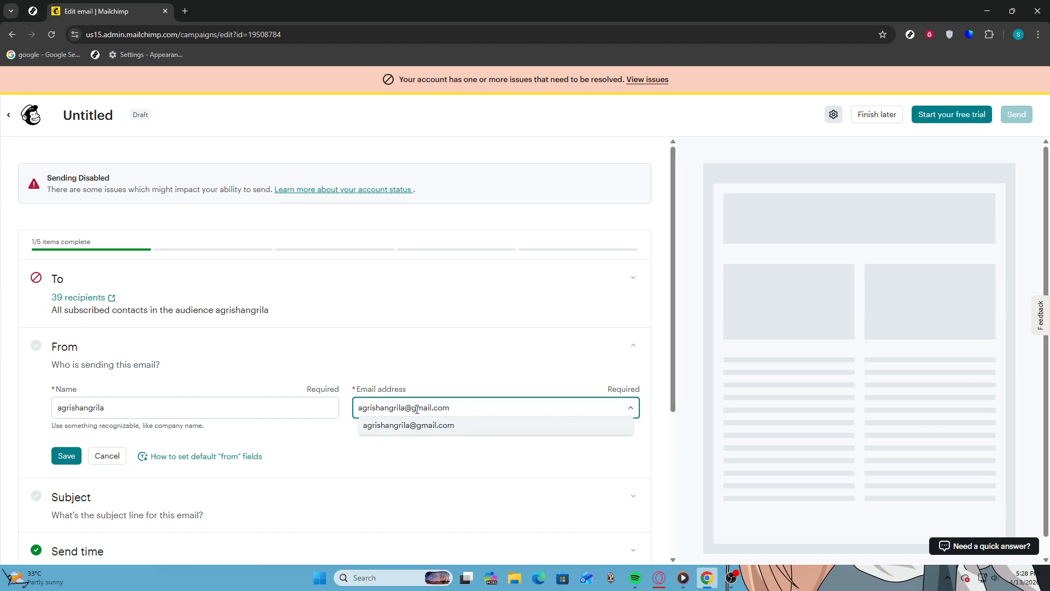
{"action": "left_click", "coordinate": [79, 459]}
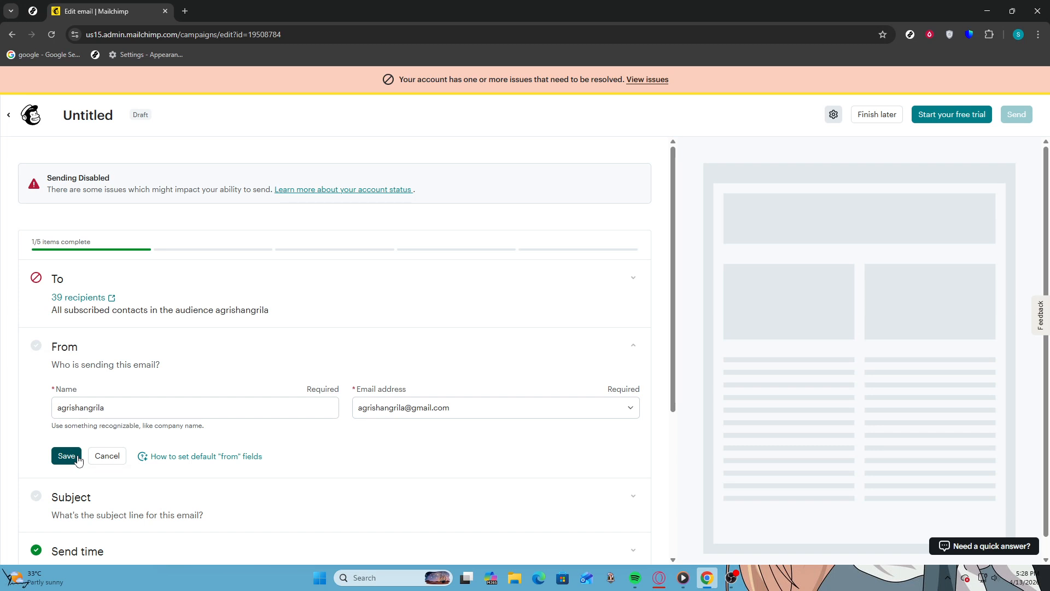
{"action": "left_click", "coordinate": [79, 459]}
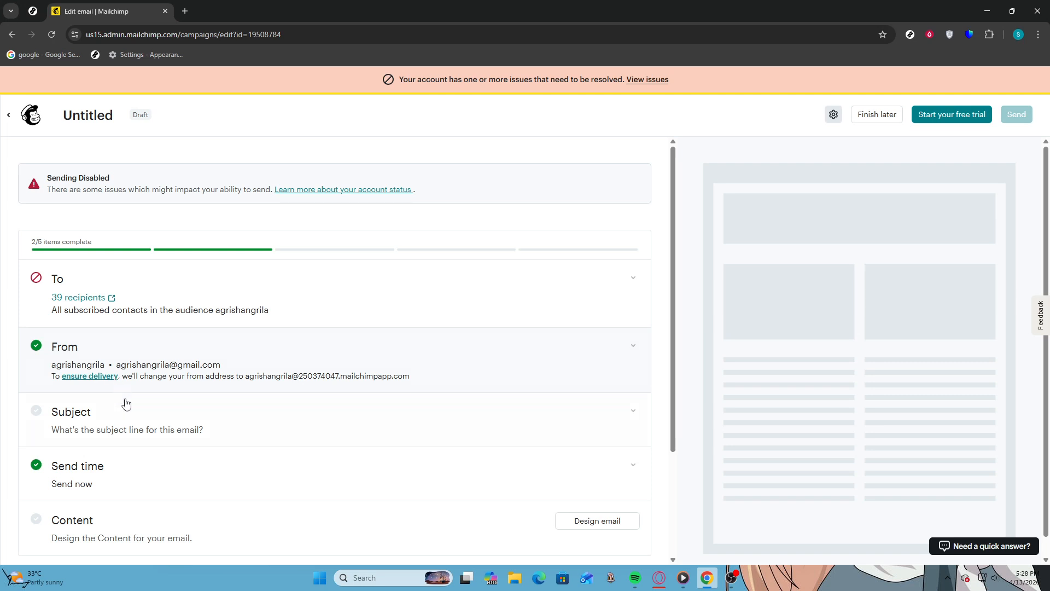
Step: Enter "Follow up" as the email's subject line
{"action": "left_click", "coordinate": [137, 430]}
{"action": "left_click", "coordinate": [110, 474]}
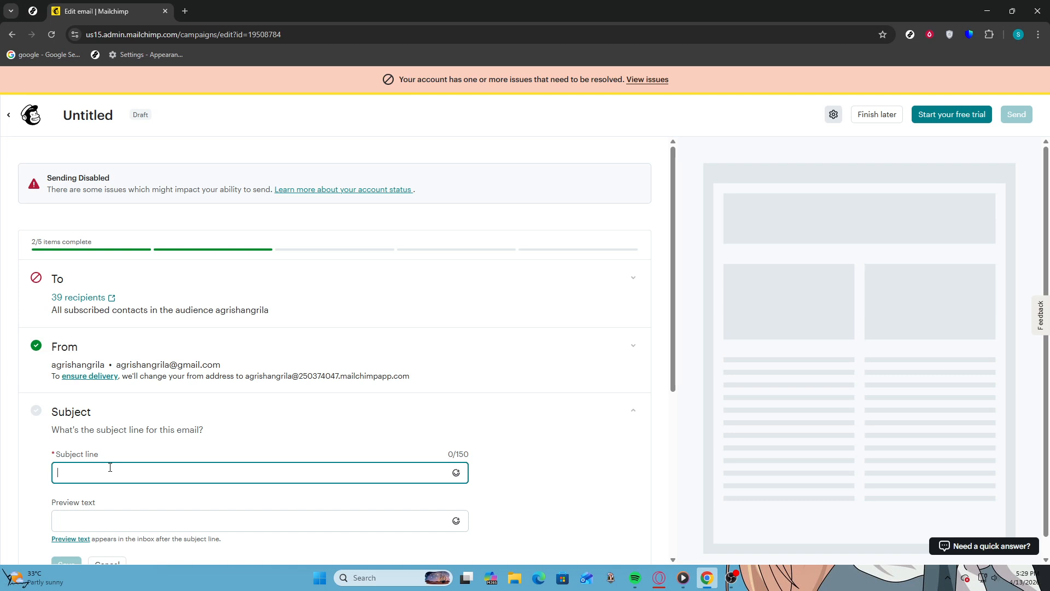
{"action": "type", "text": "F"}
{"action": "key", "text": "BackSpace"}
{"action": "type", "text": "FO"}
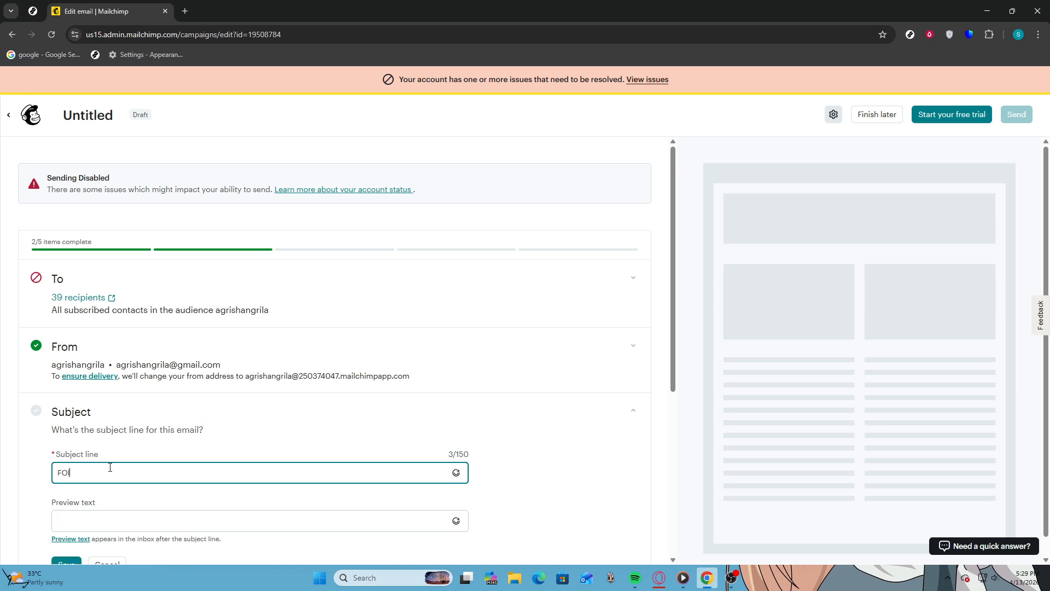
{"action": "key", "text": "BackSpace"}
{"action": "type", "text": "ollow up"}
Step: Enter "Follow up this" as the preview text and save the Subject section
{"action": "key", "text": "Tab"}
{"action": "key", "text": "Tab"}
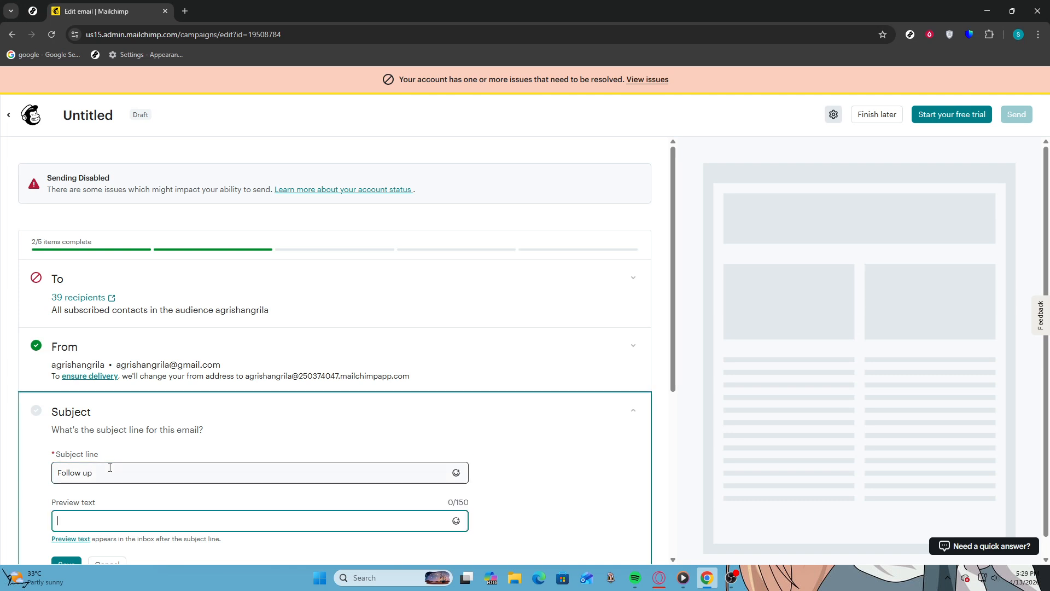
{"action": "type", "text": "Fik"}
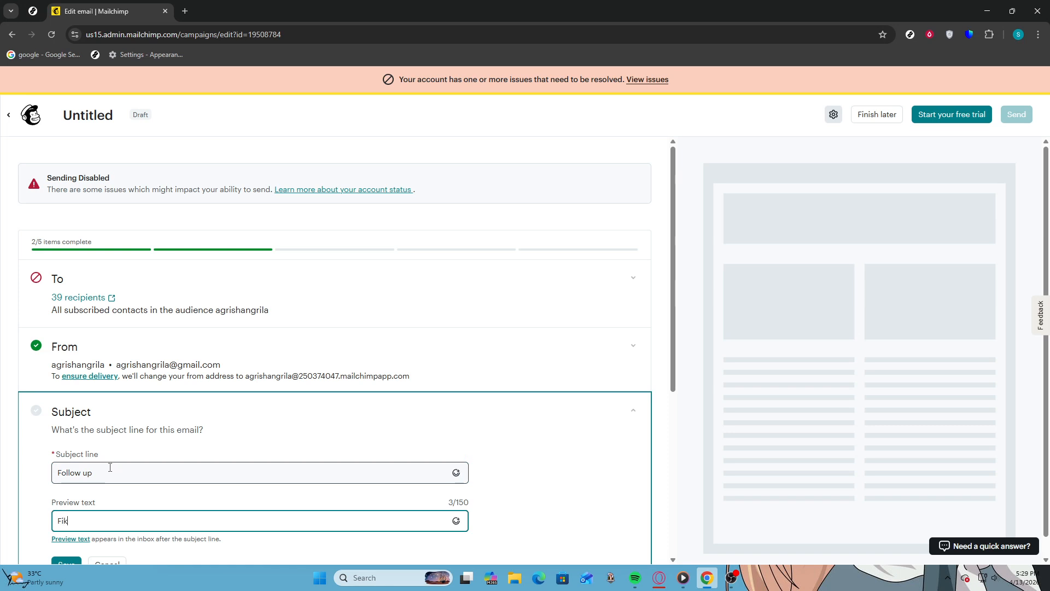
{"action": "type", "text": "oo"}
{"action": "key", "text": "BackSpace"}
{"action": "key", "text": "BackSpace"}
{"action": "type", "text": "o"}
{"action": "type", "text": "u"}
{"action": "type", "text": " up "}
{"action": "type", "text": "this"}
{"action": "scroll", "coordinate": [109, 467], "scroll_direction": "down", "scroll_amount": 5}
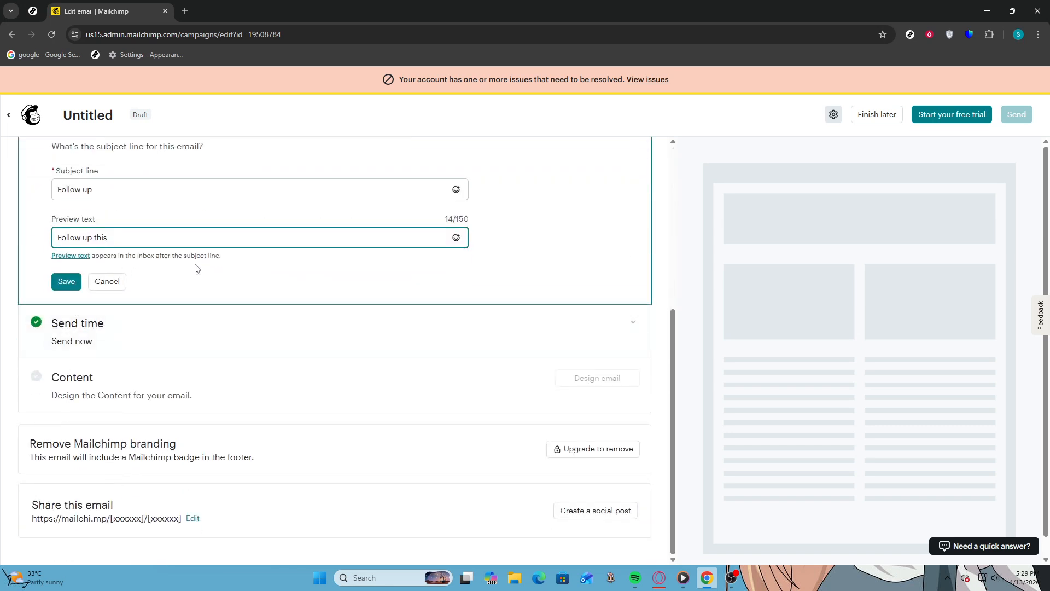
{"action": "scroll", "coordinate": [189, 284], "scroll_direction": "up", "scroll_amount": 2}
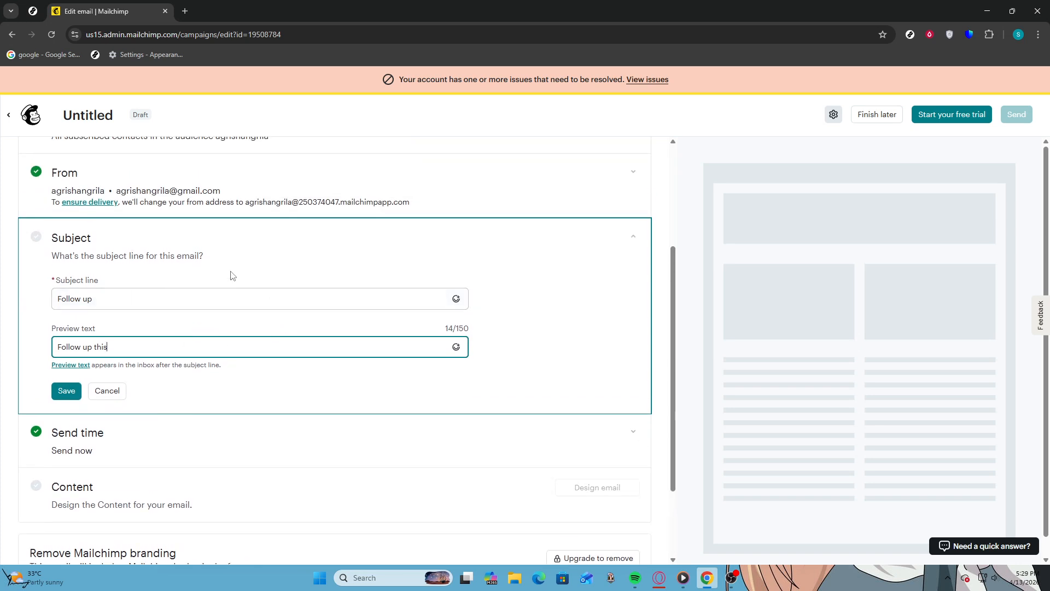
{"action": "left_click", "coordinate": [214, 301]}
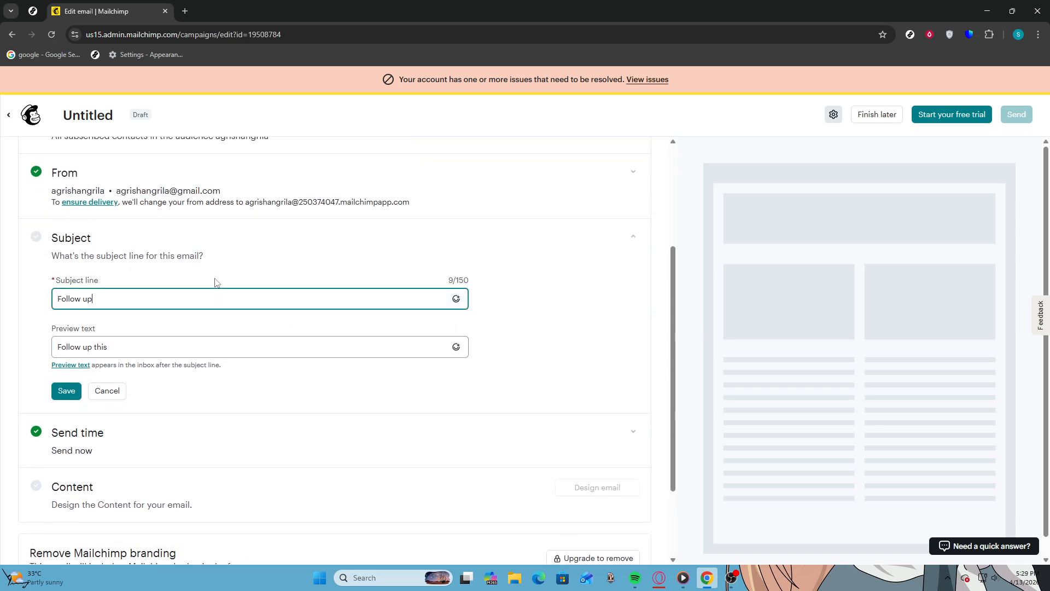
{"action": "left_click", "coordinate": [60, 393]}
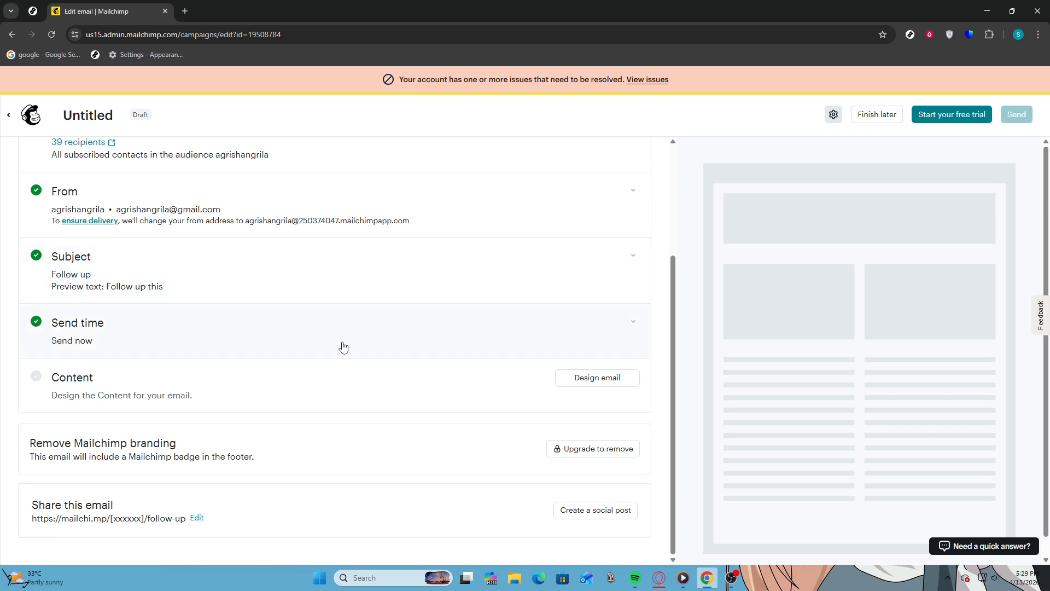
Step: Keep the email's send time as Send now and save the Send time section
{"action": "left_click", "coordinate": [389, 338]}
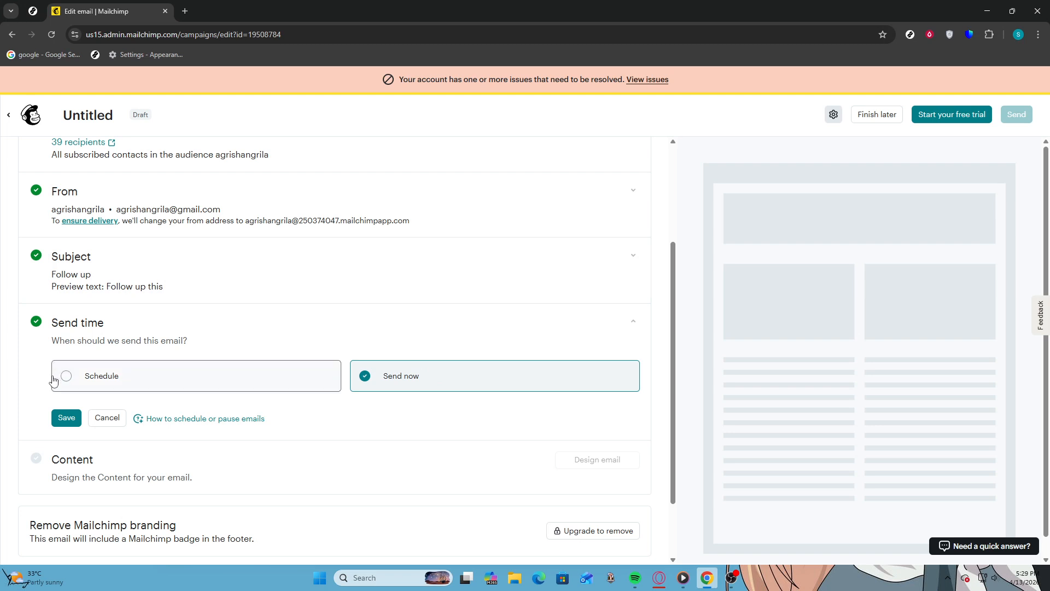
{"action": "left_click", "coordinate": [56, 418]}
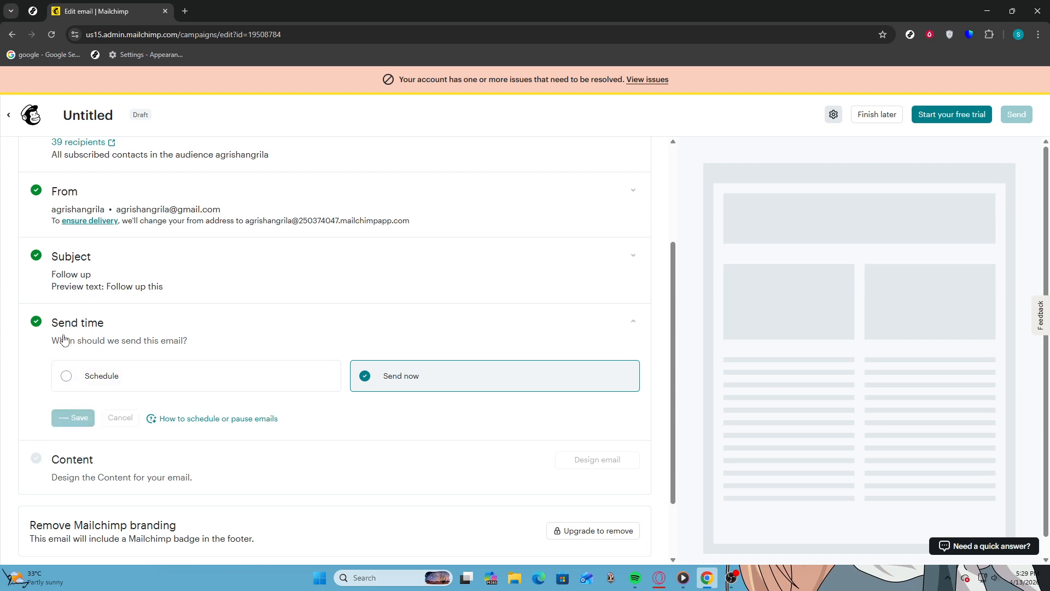